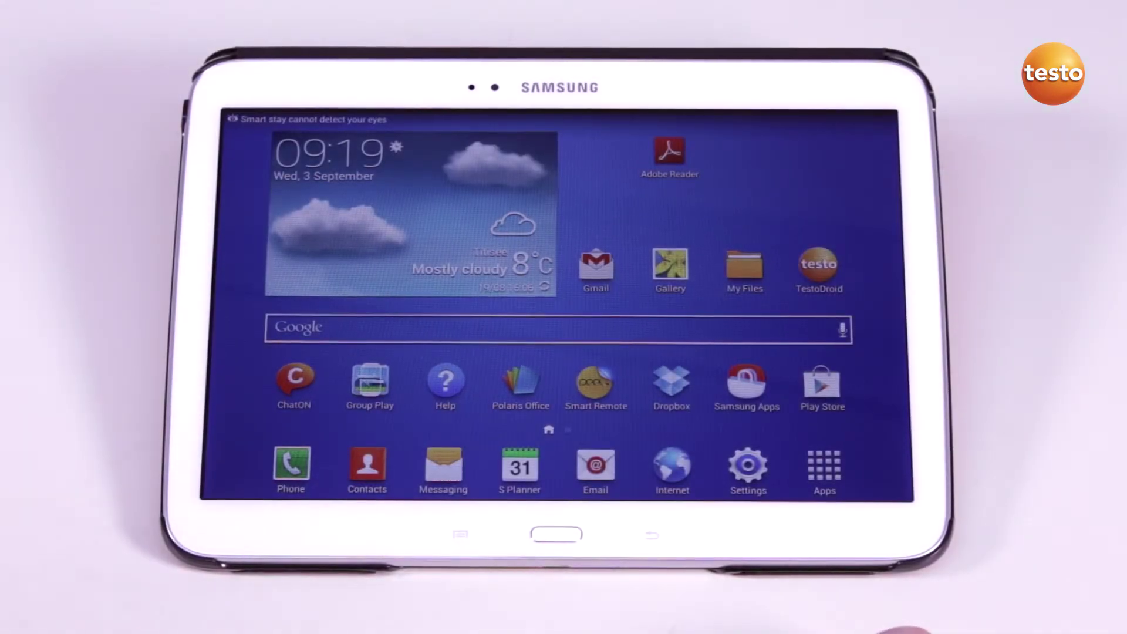
Launch TestoDroid and scan for nearby Bluetooth measuring devices
left_click(819, 264)
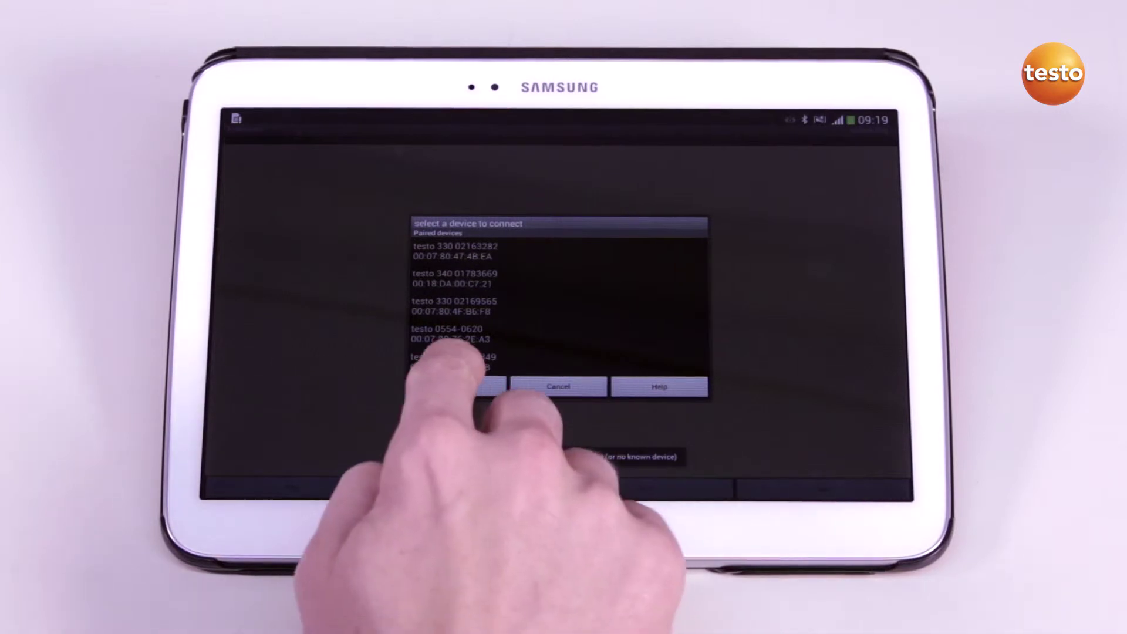
left_click(456, 385)
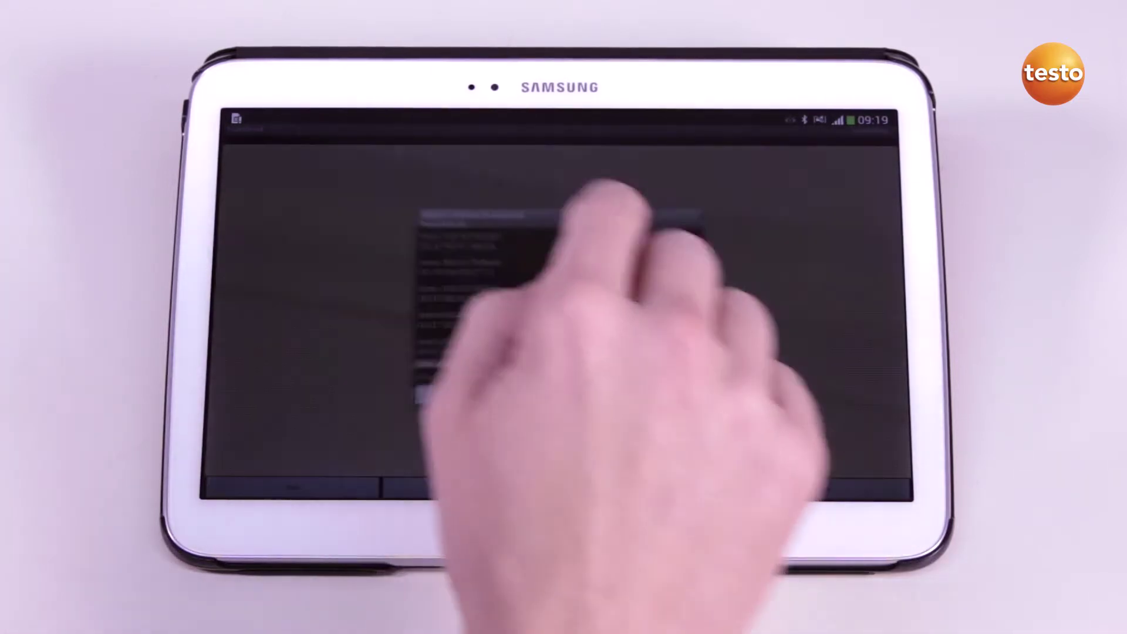
Connect to the paired testo 340 analyser to display O2, CO and fuel readings
left_click(476, 291)
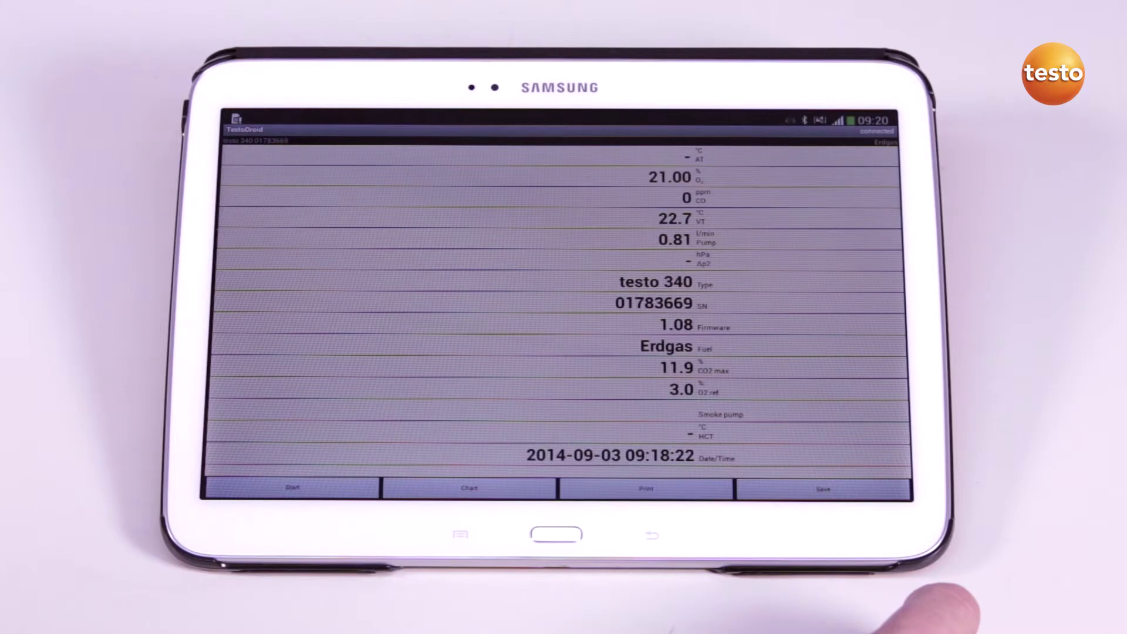
left_click(652, 535)
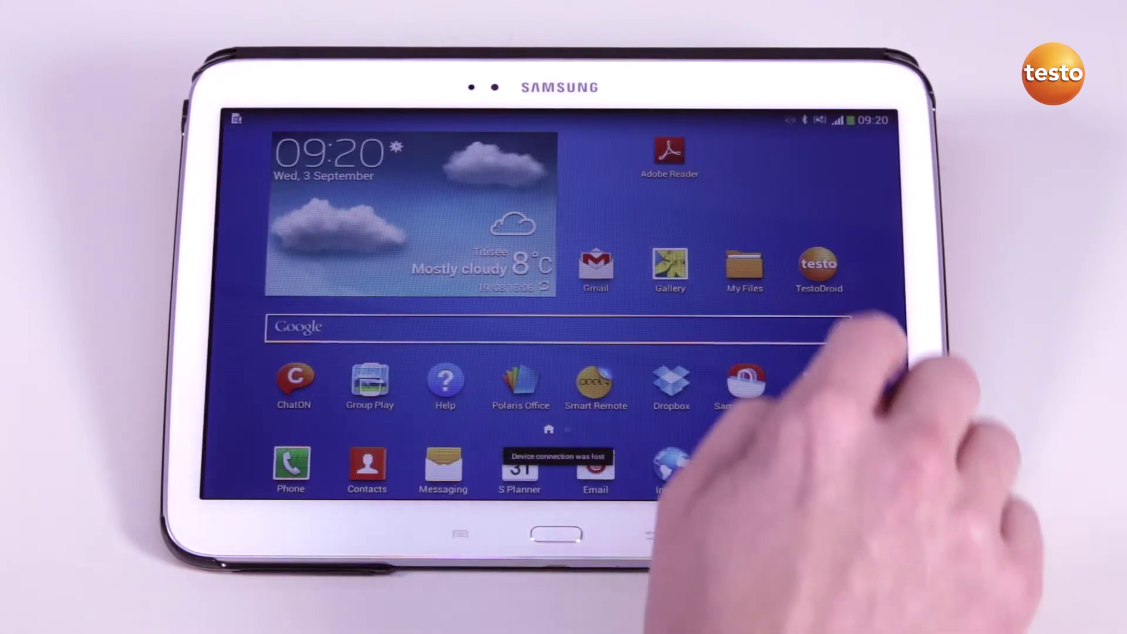
left_click(819, 264)
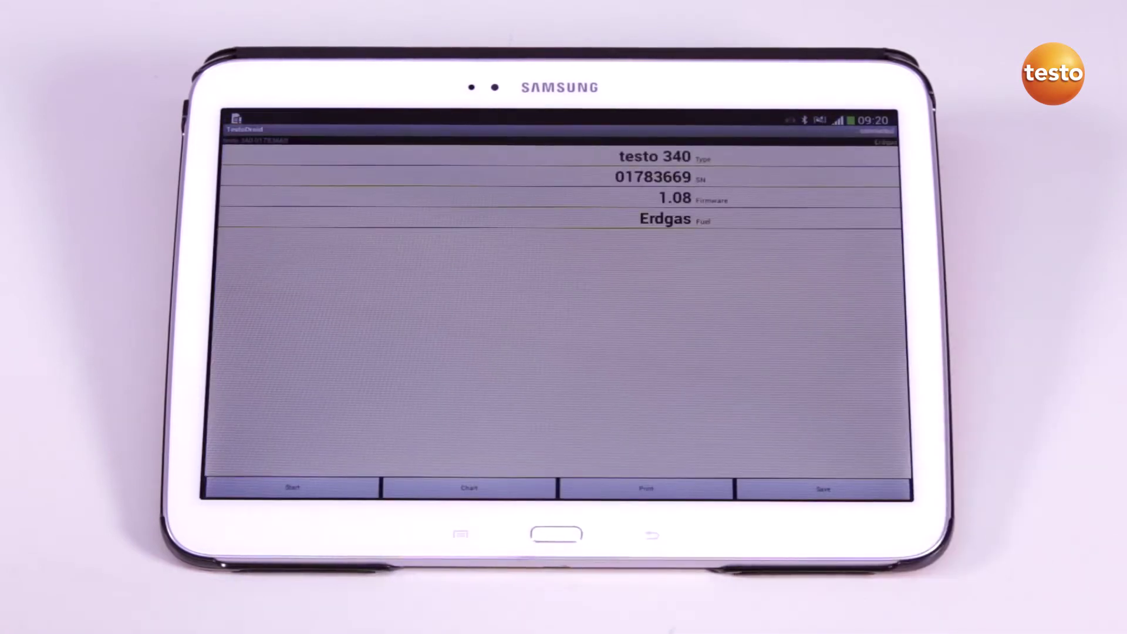